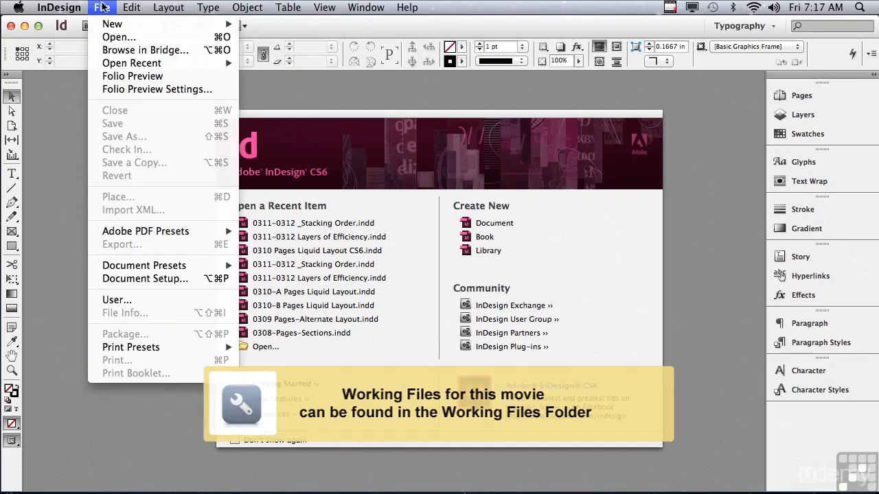
Open the documents 0311-0312 _Stacking Order.indd and 0311-0312 Layers of Efficiency.indd together
click(113, 38)
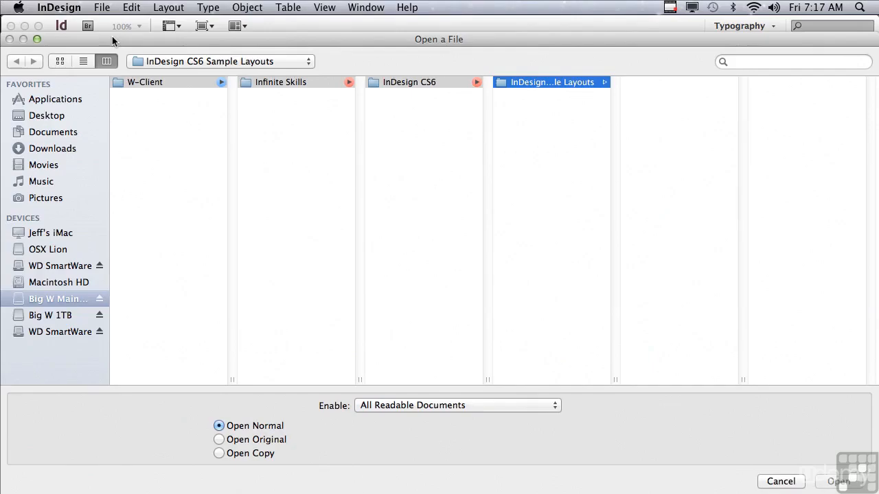
click(631, 306)
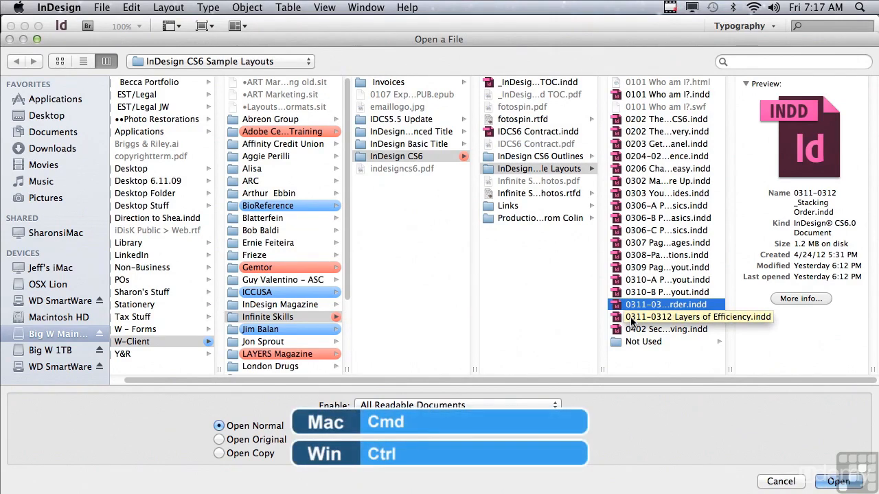
super+click(632, 317)
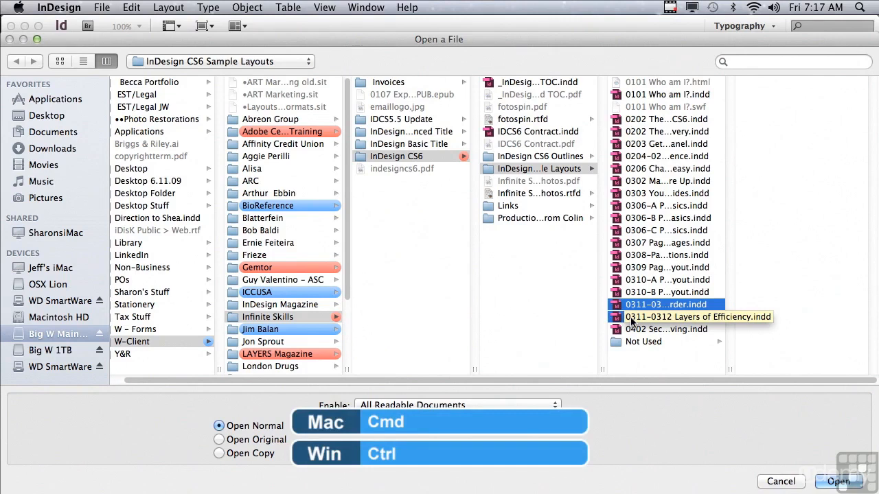
click(832, 482)
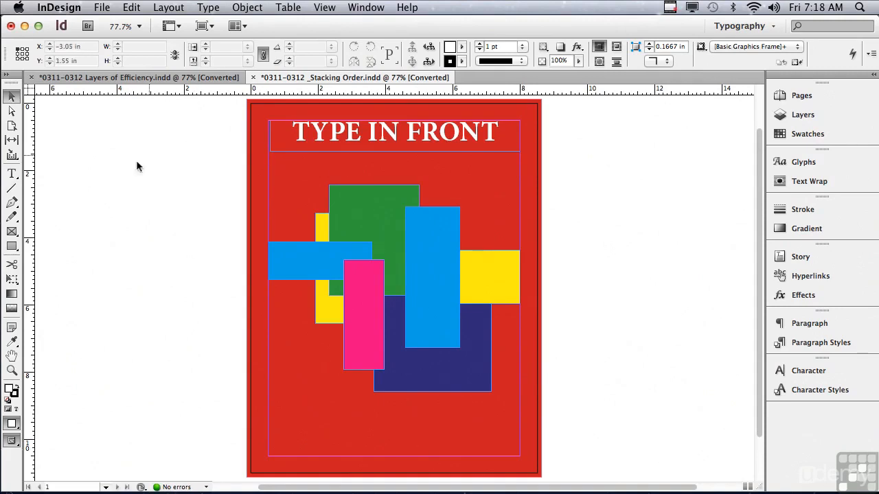
Draw a white rectangle about 1.77 in wide and 2.2 in high over the middle of the overlapping shapes
key(m)
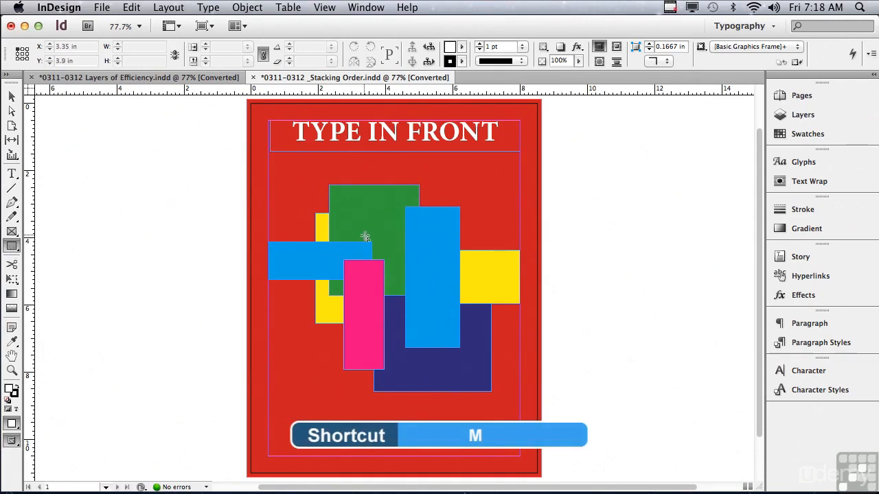
drag(365, 237, 423, 309)
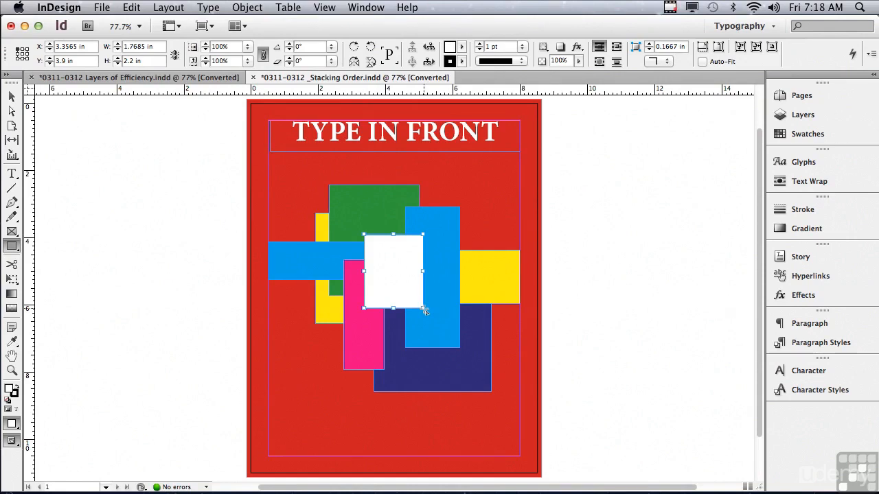
Send the white rectangle backward by two levels in the stacking order
click(243, 8)
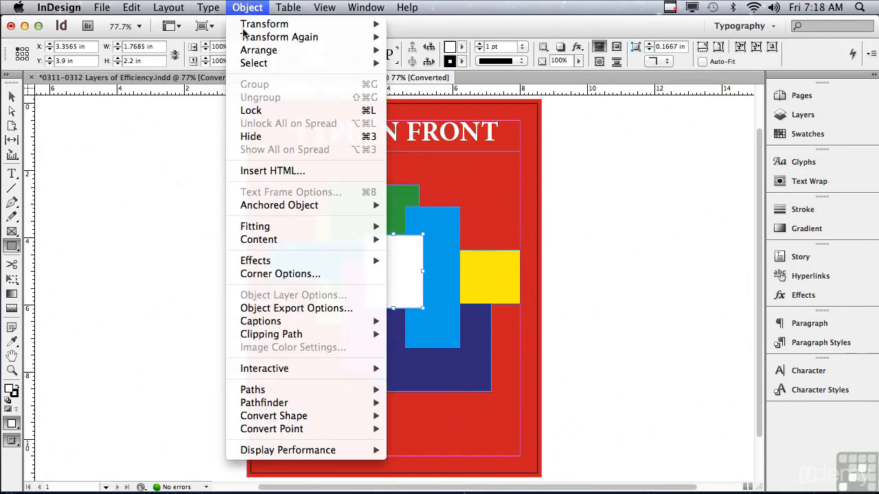
mouse_move(249, 51)
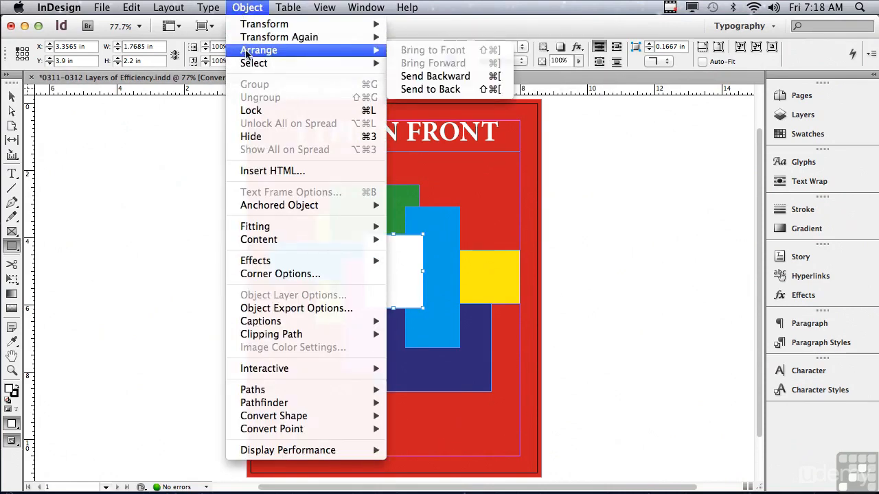
click(418, 76)
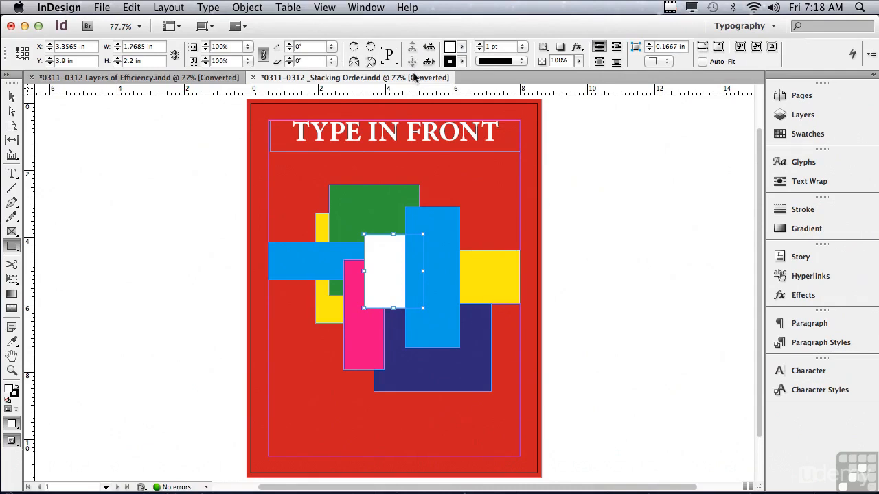
click(253, 8)
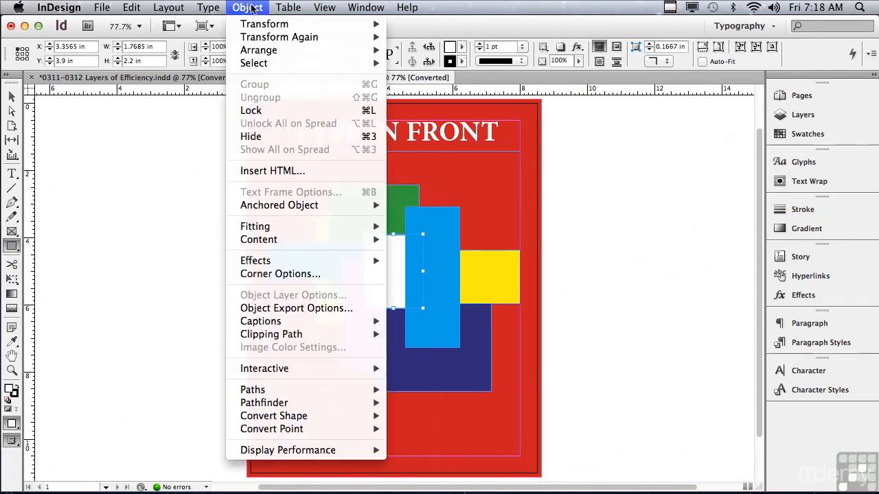
mouse_move(265, 51)
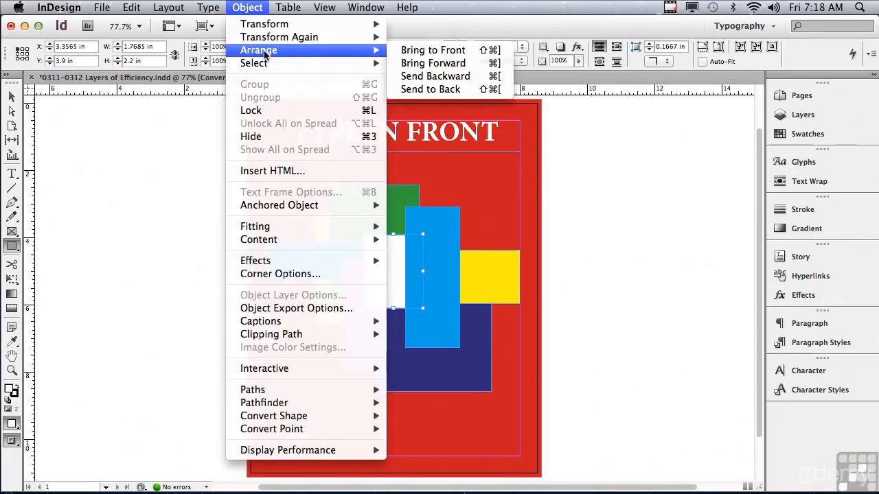
click(413, 77)
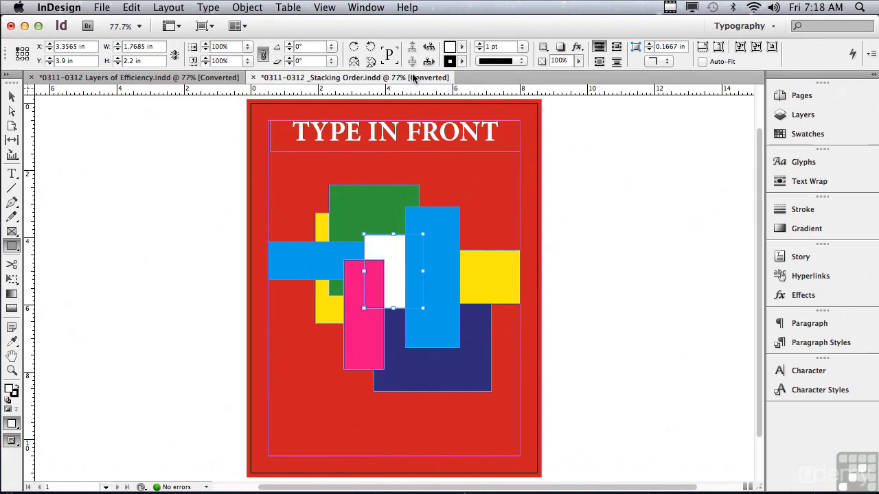
Send the white rectangle to the very back of the stack and return it to the front
click(245, 9)
mouse_move(257, 50)
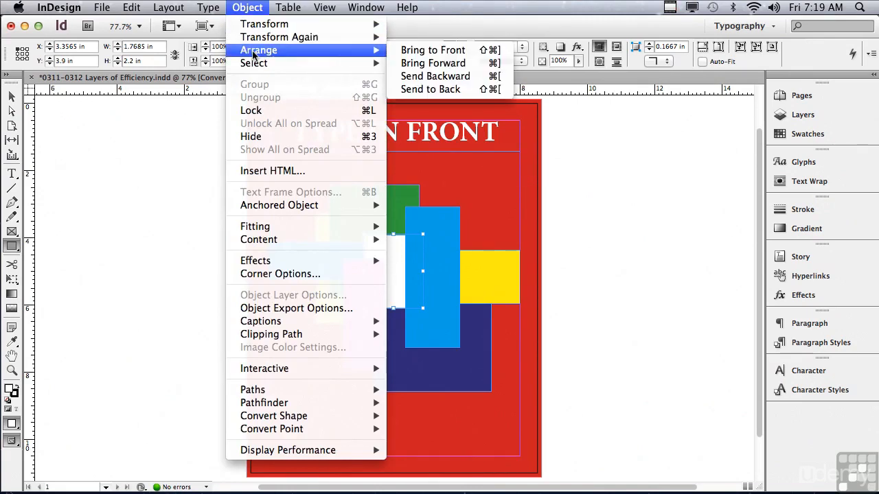
click(402, 90)
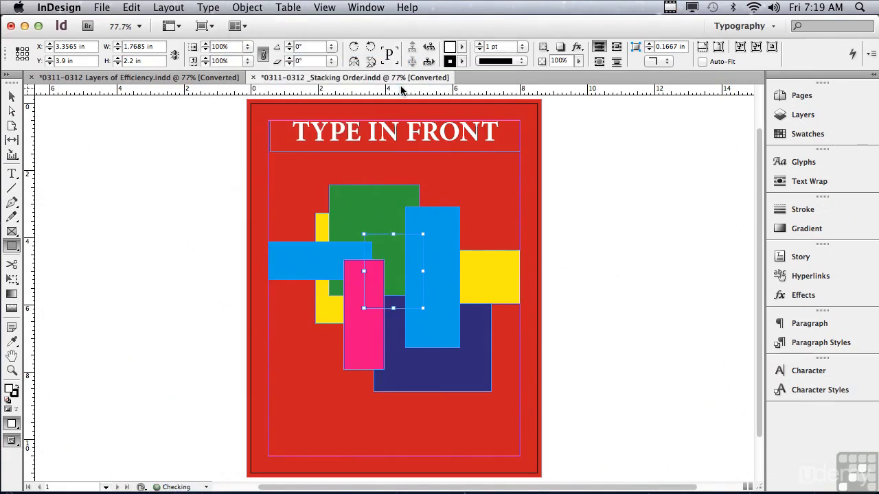
click(246, 7)
mouse_move(267, 50)
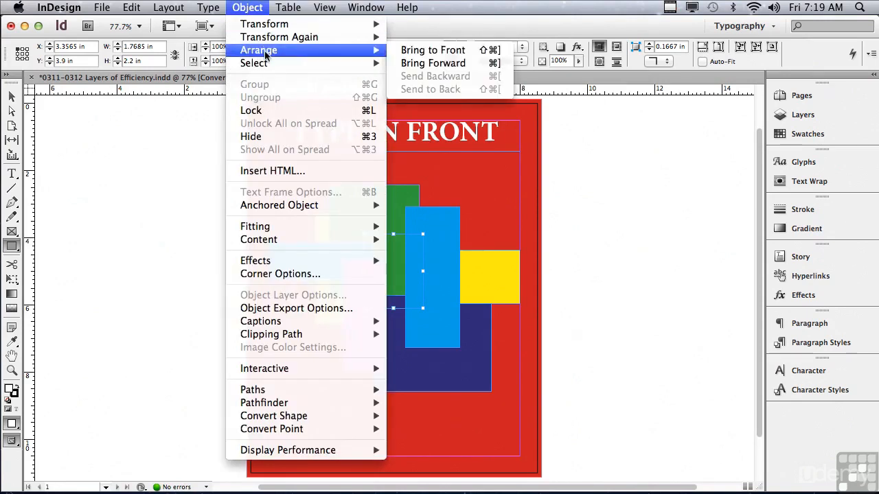
click(403, 51)
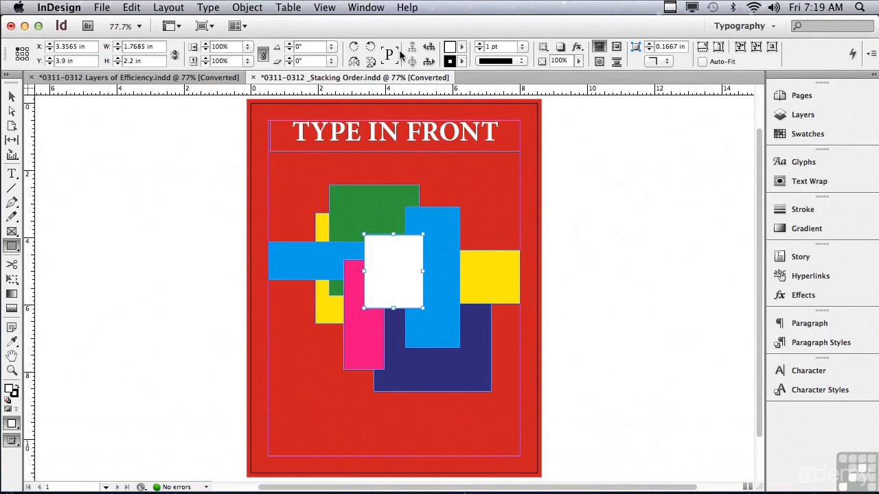
click(249, 8)
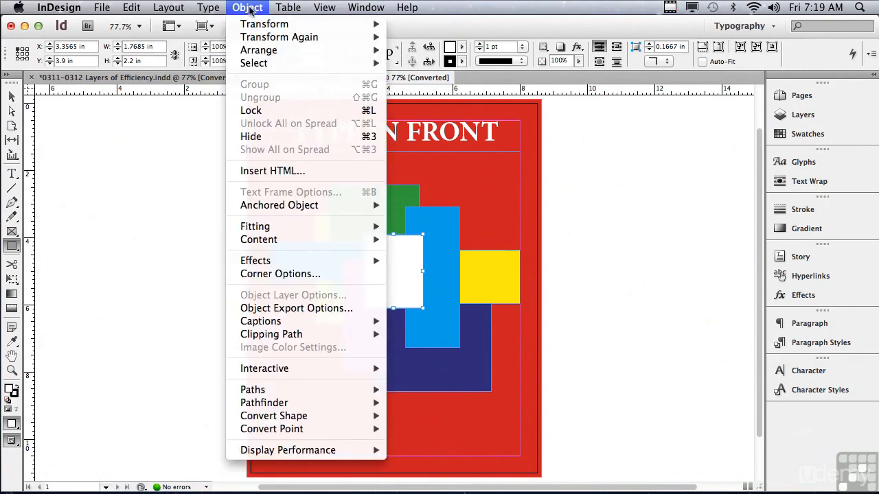
mouse_move(265, 49)
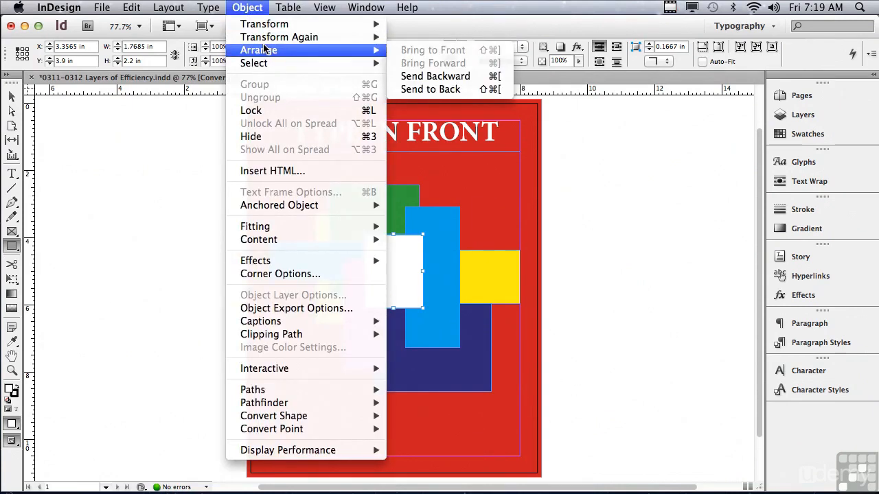
click(178, 132)
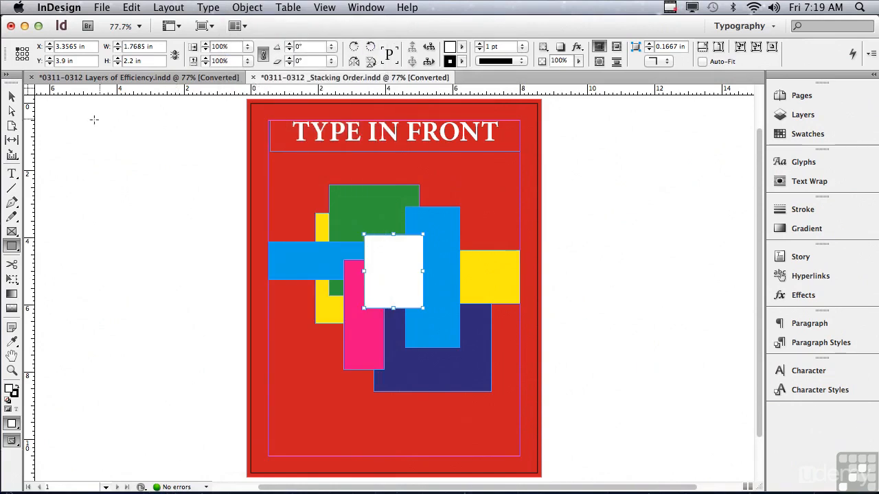
Activate the Selection tool and choose the Typography workspace
click(11, 98)
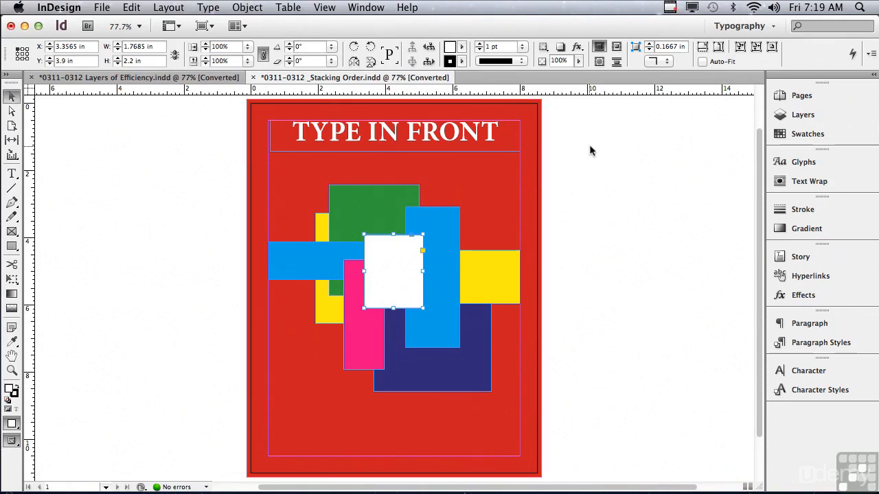
click(735, 27)
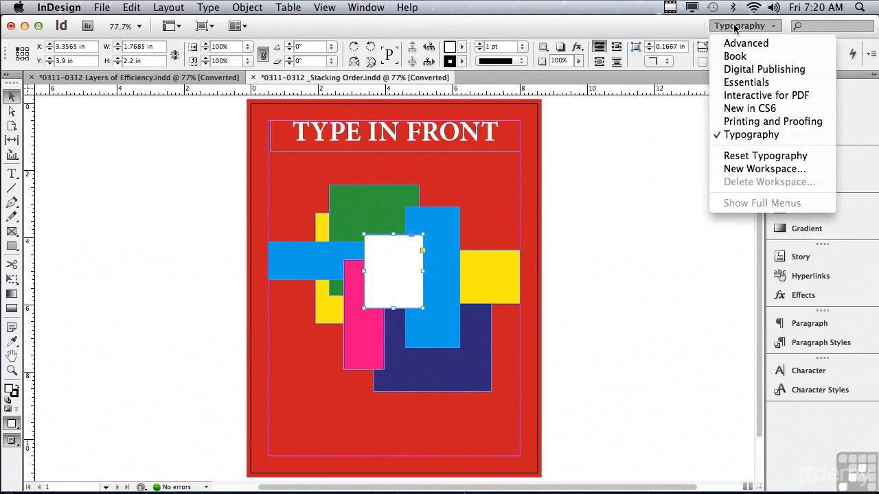
click(738, 140)
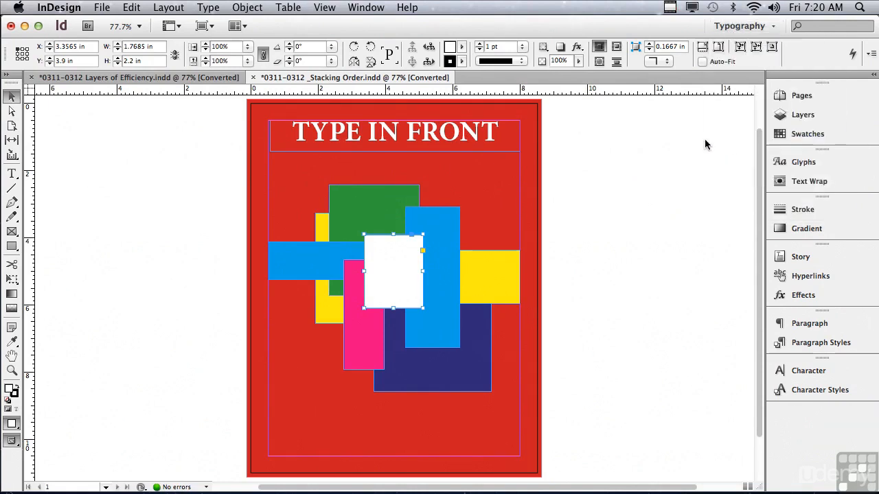
Display the document's layers and review the stacking order of the objects inside Layer 1
click(807, 116)
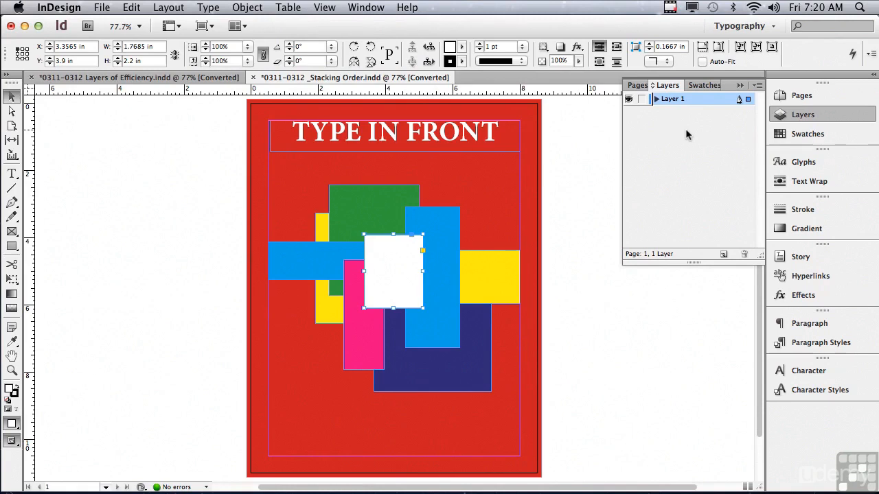
click(656, 99)
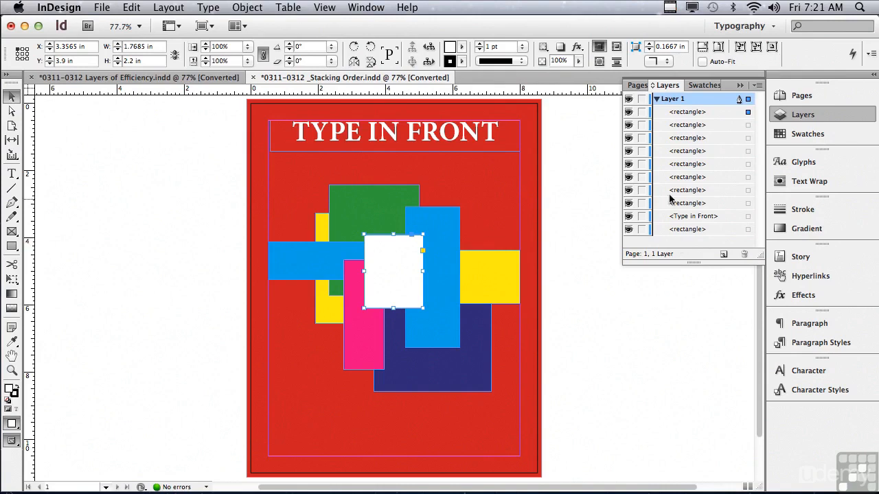
click(657, 100)
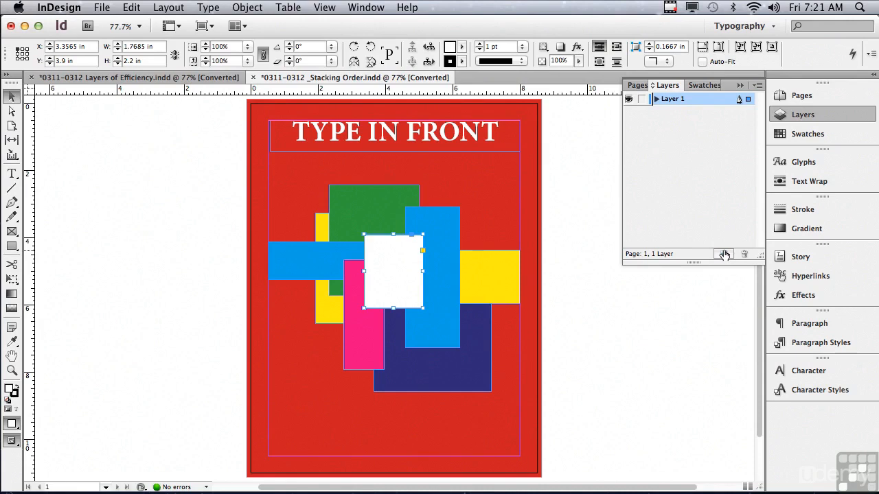
Add a new layer above Layer 1 and expand Layer 1 to list its objects
click(724, 254)
click(656, 112)
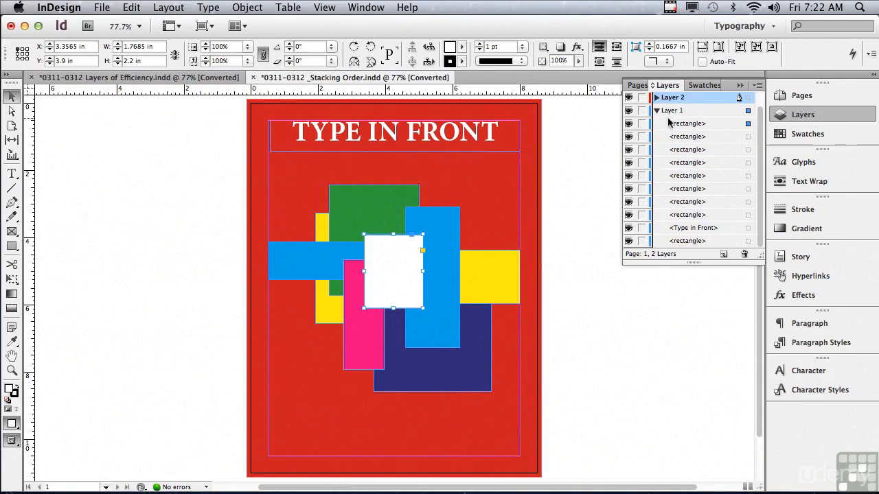
Hide and show again the white rectangle and the object directly beneath it in Layer 1
click(629, 125)
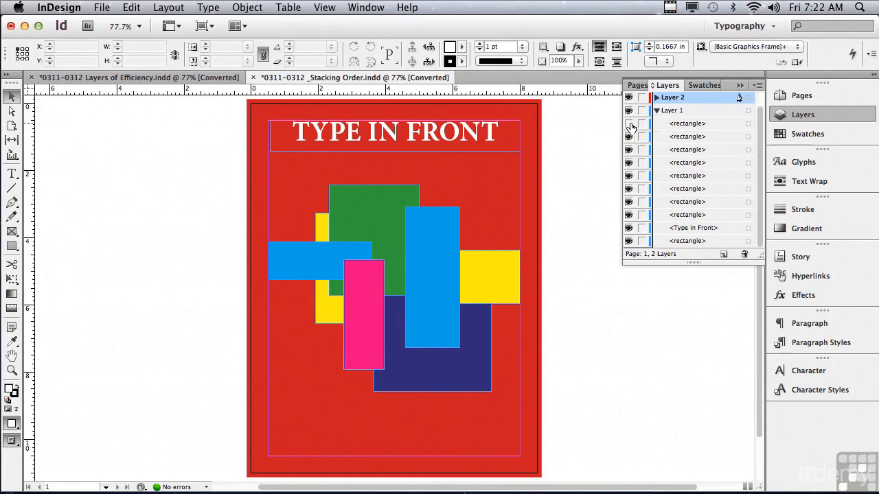
click(628, 125)
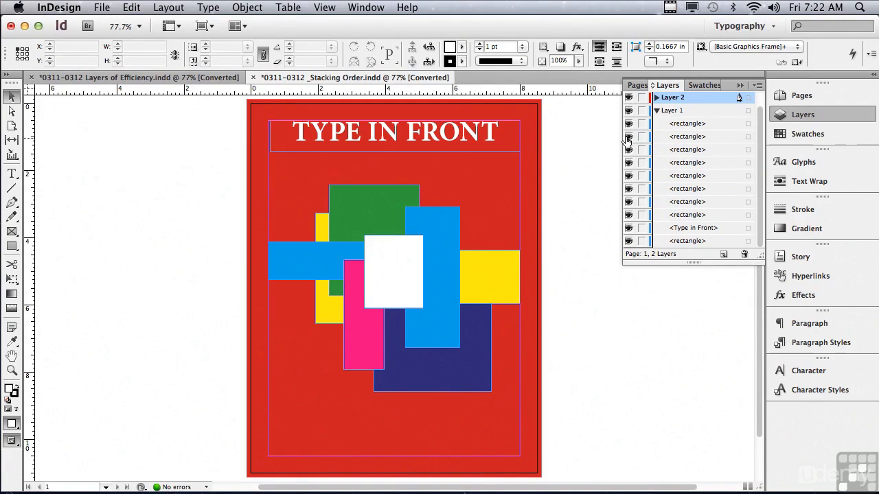
click(628, 137)
click(626, 138)
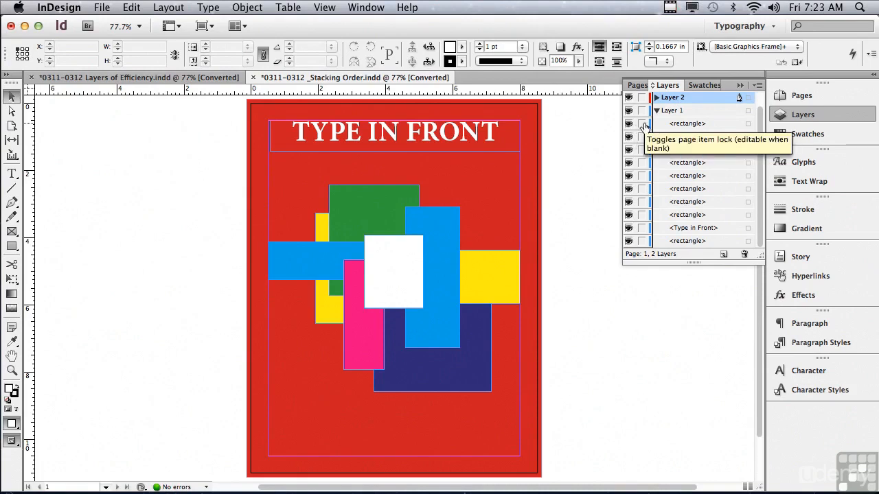
Lock the red background rectangle instead of the white one, and select all the unlocked objects on the page
click(641, 124)
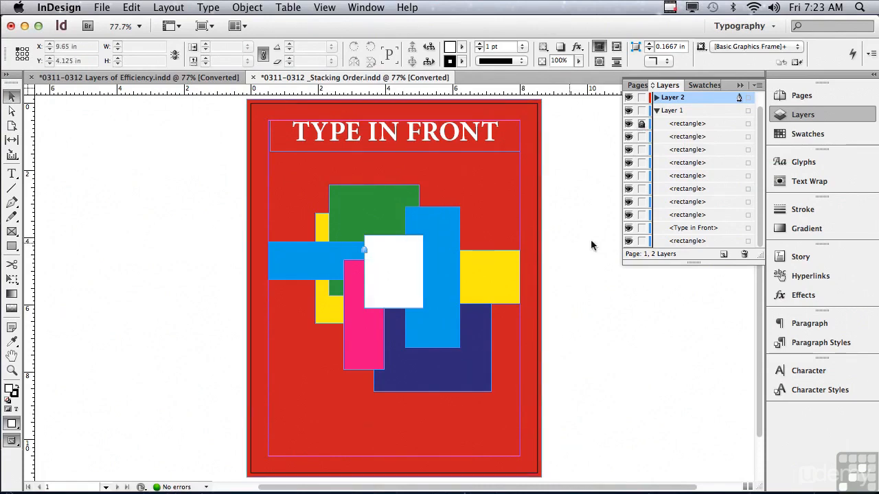
click(642, 241)
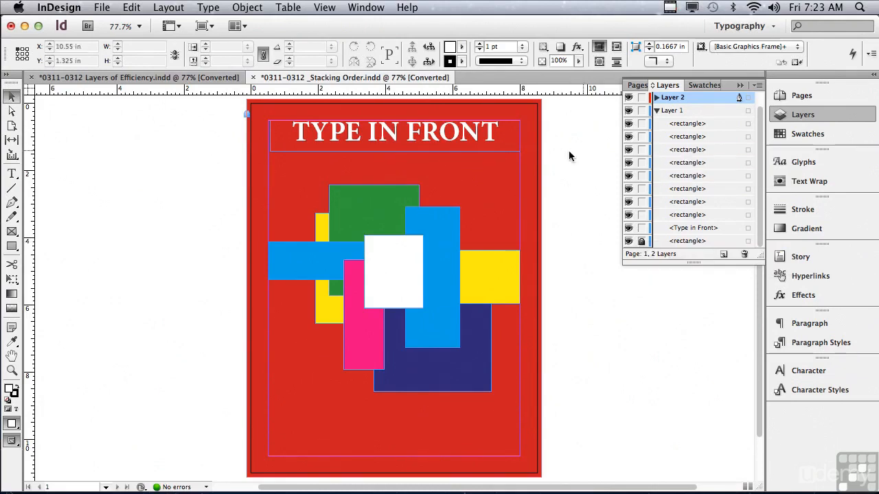
drag(145, 117, 585, 374)
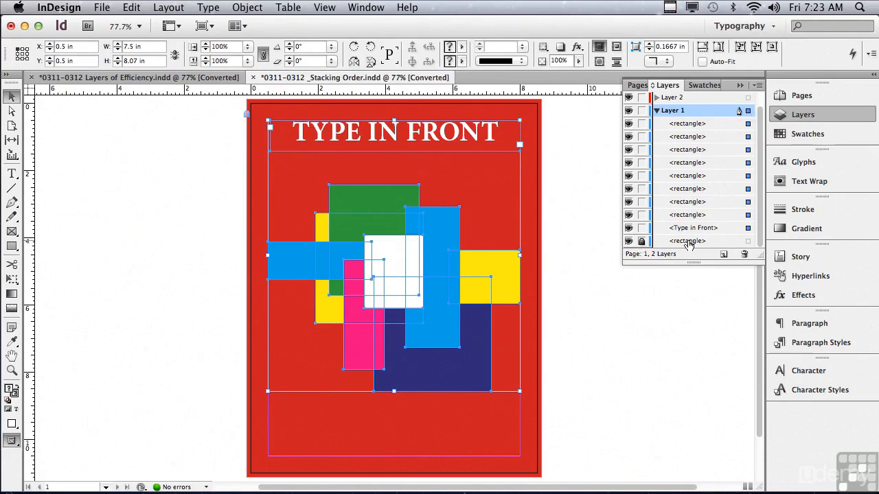
Unlock the red background rectangle and select it on the page
click(641, 241)
click(249, 118)
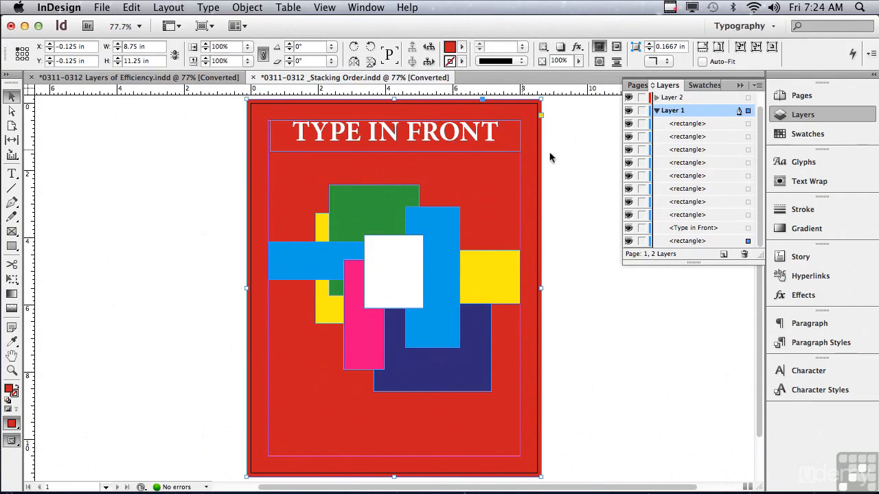
Rename the topmost rectangle in Layer 1 as Anything
click(688, 124)
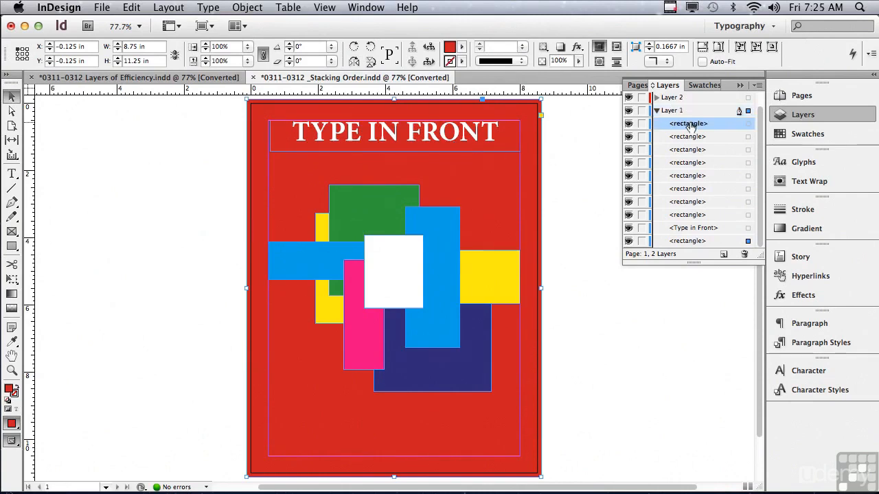
click(690, 124)
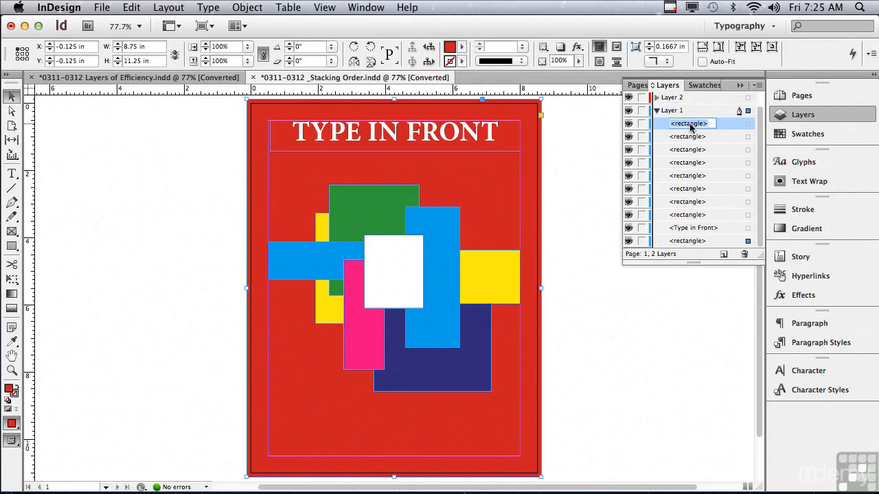
text(Anything)
click(691, 138)
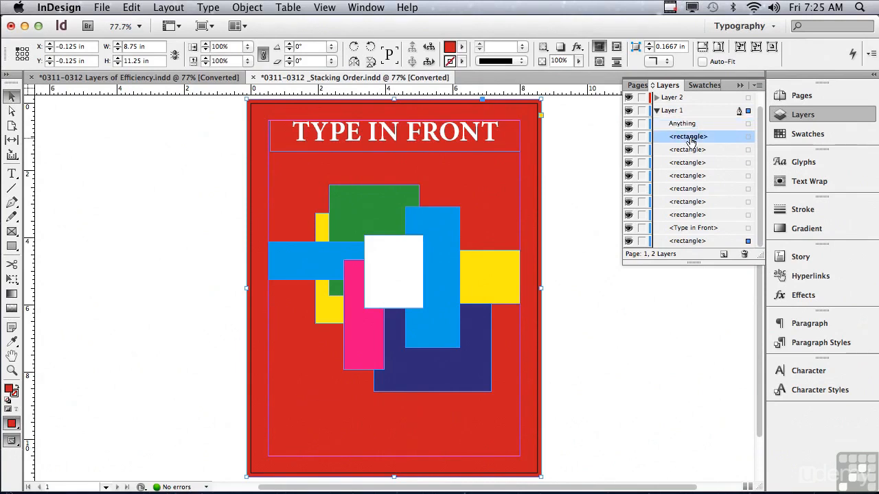